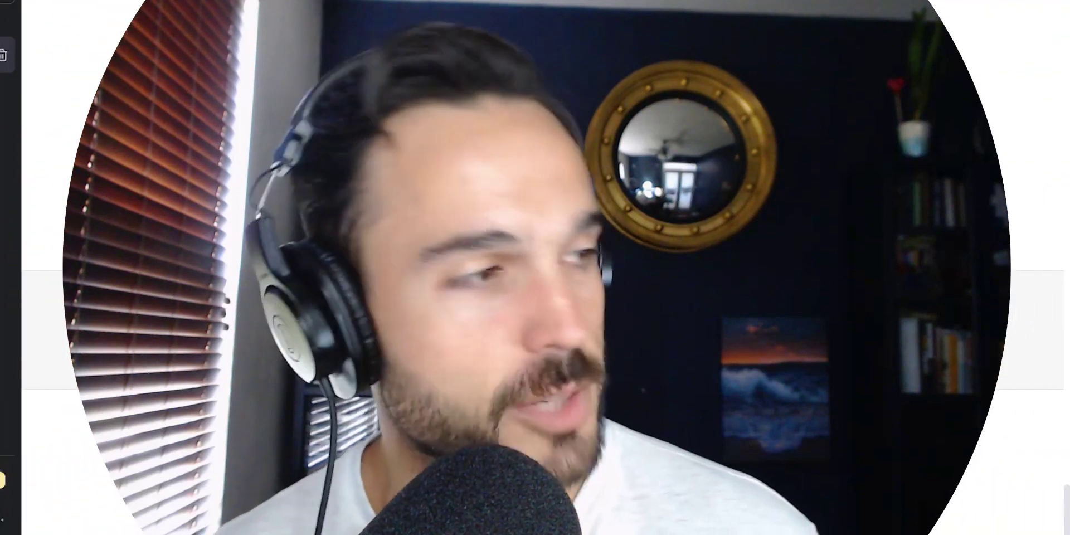
Step: Ask ChatGPT for one modern diaper bag prompt, then thank it
{"action": "type", "text": "Give one "}
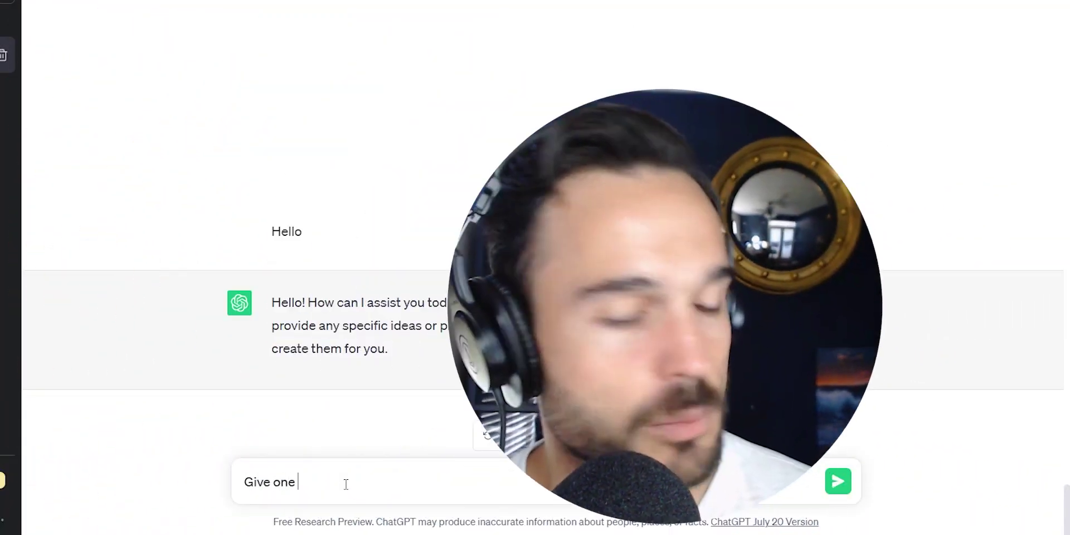
{"action": "type", "text": "prompt for modern diaper bag"}
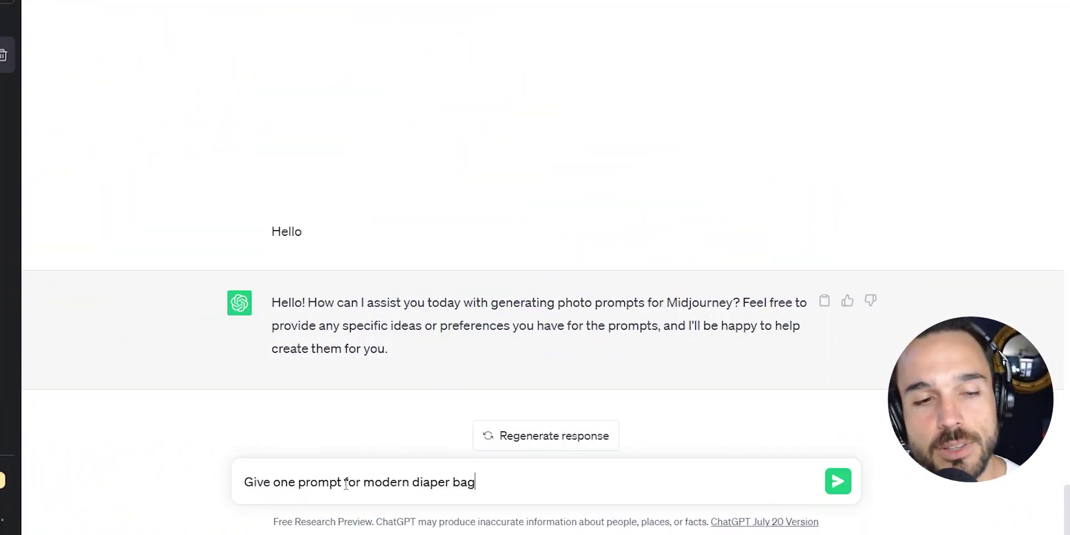
{"action": "key", "text": "Return"}
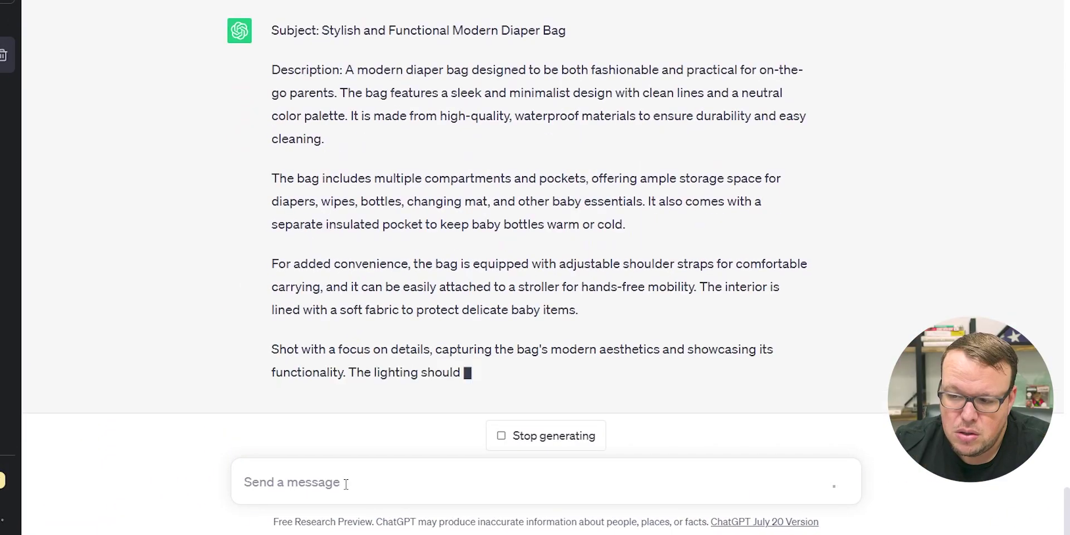
{"action": "type", "text": "Thank you"}
{"action": "key", "text": "Return"}
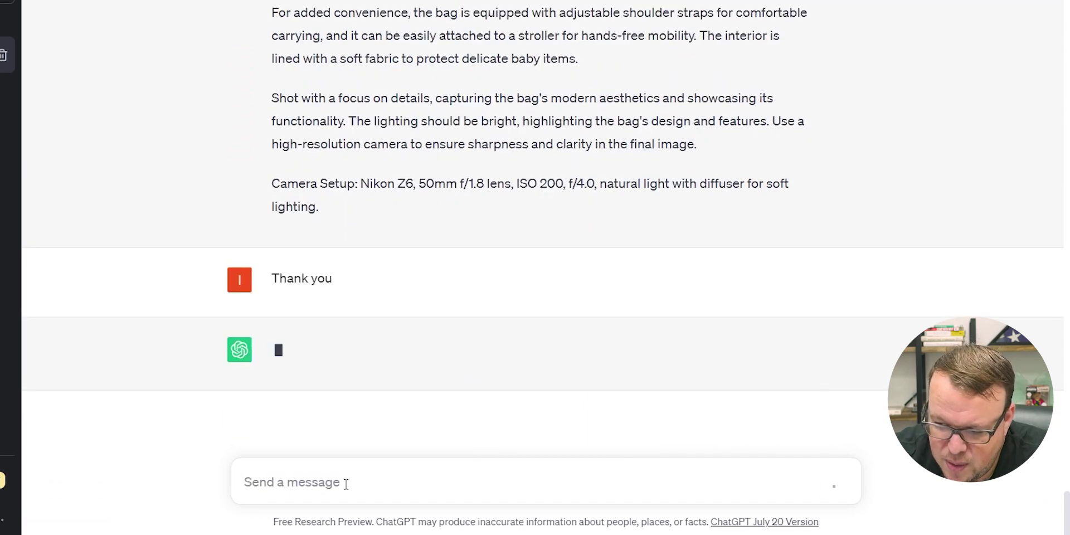
Step: Select the returned diaper bag prompt text
{"action": "scroll", "coordinate": [270, 78], "scroll_direction": "up", "scroll_amount": 5}
{"action": "left_click_drag", "start_coordinate": [270, 78], "coordinate": [359, 329]}
{"action": "key", "text": "ctrl+c"}
{"action": "scroll", "coordinate": [358, 329], "scroll_direction": "down", "scroll_amount": 2}
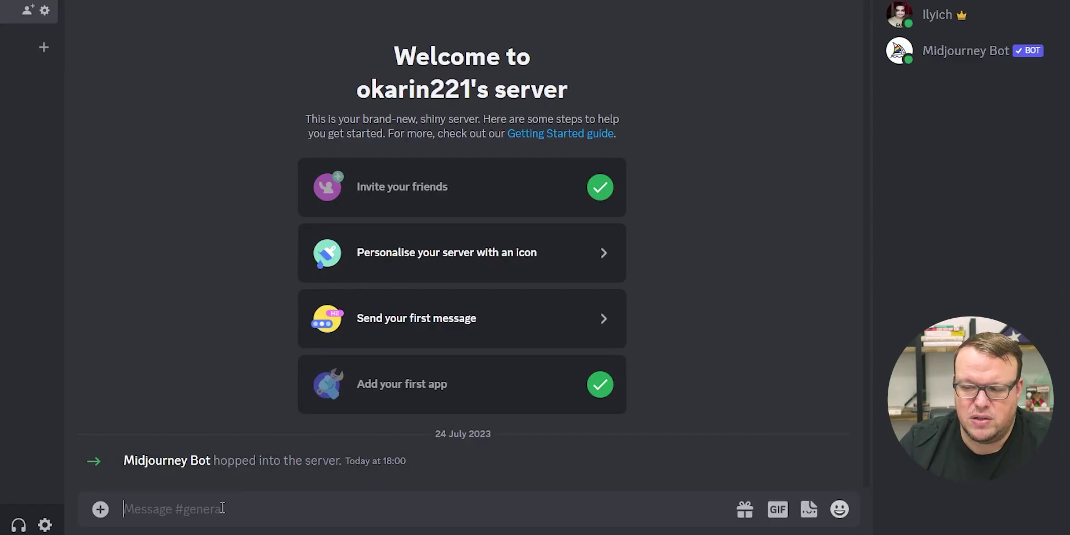
Step: Generate diaper bag images from the pasted ChatGPT prompt with /imagine, then upscale image 3
{"action": "type", "text": "/imagine"}
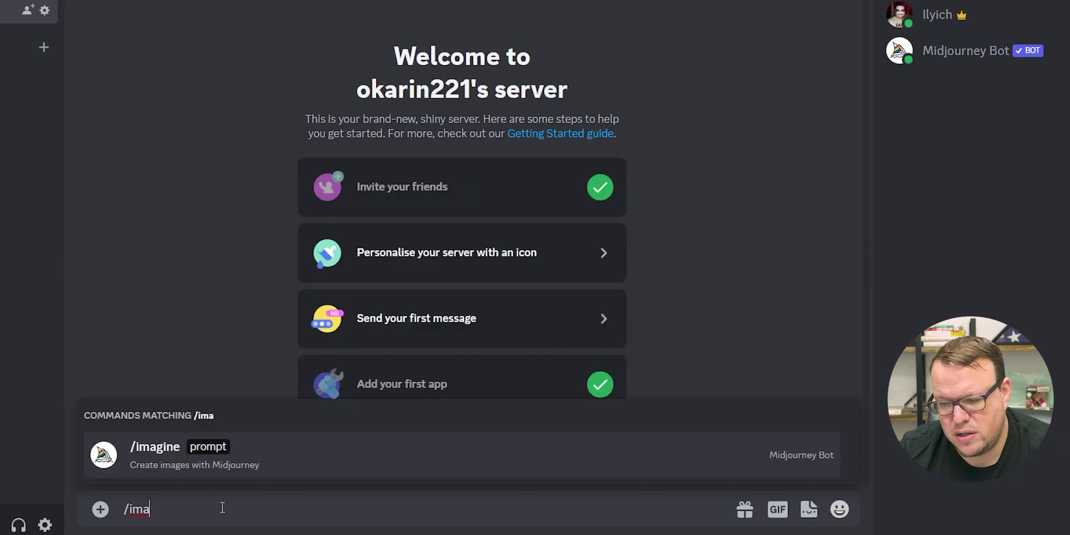
{"action": "left_click", "coordinate": [394, 472]}
{"action": "key", "text": "ctrl+v"}
{"action": "key", "text": "Return"}
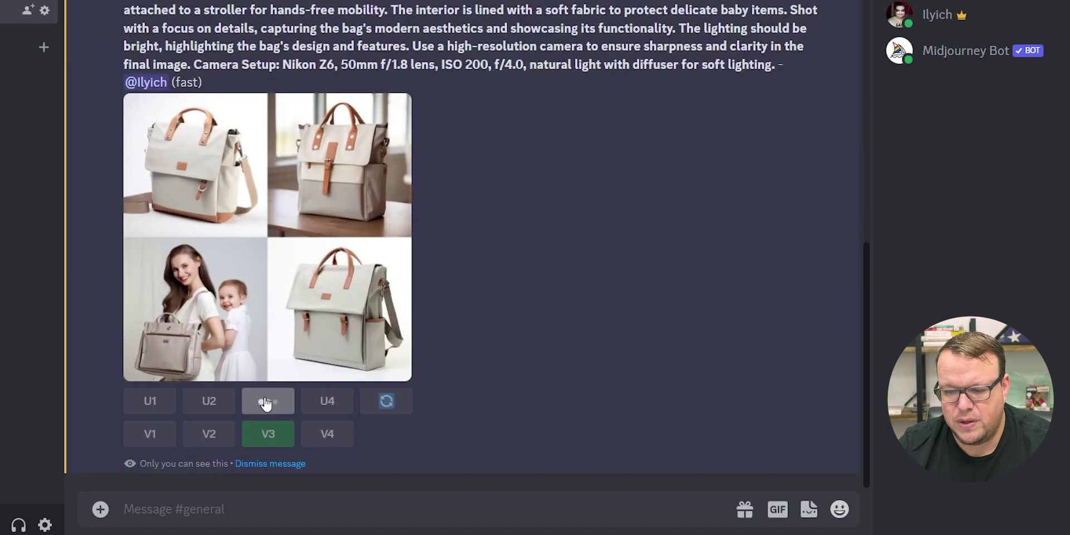
{"action": "left_click", "coordinate": [270, 402]}
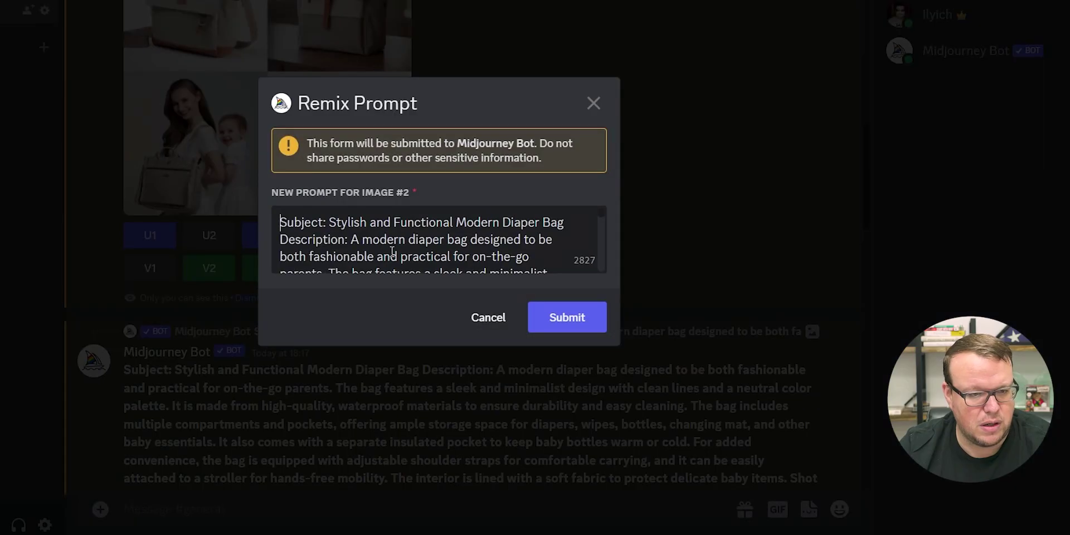
Step: Remix image 2 as a soft felt bag with leather accents, removing 'waterproof'
{"action": "scroll", "coordinate": [478, 230], "scroll_direction": "down", "scroll_amount": 2}
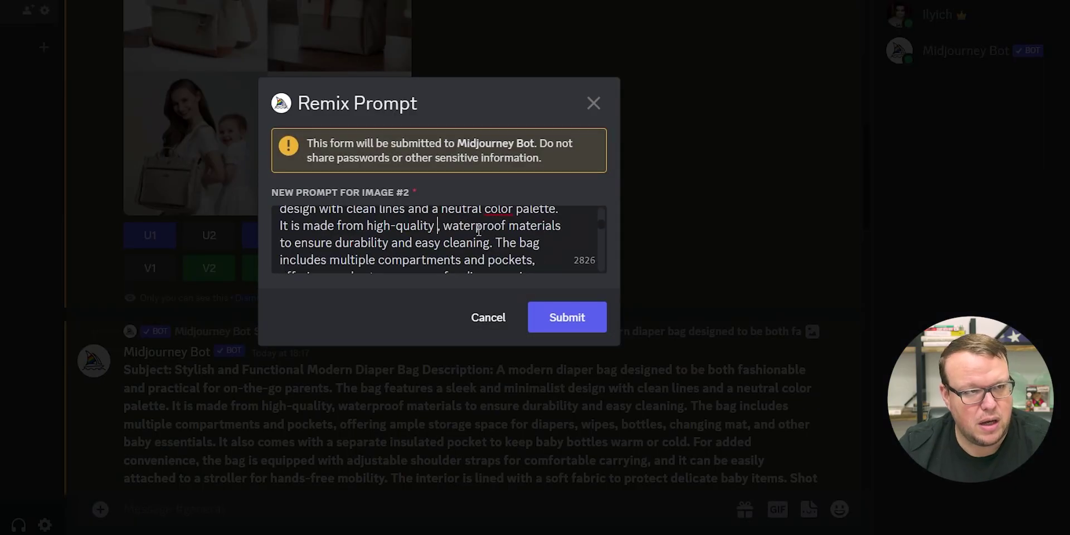
{"action": "type", "text": "soft felt type,"}
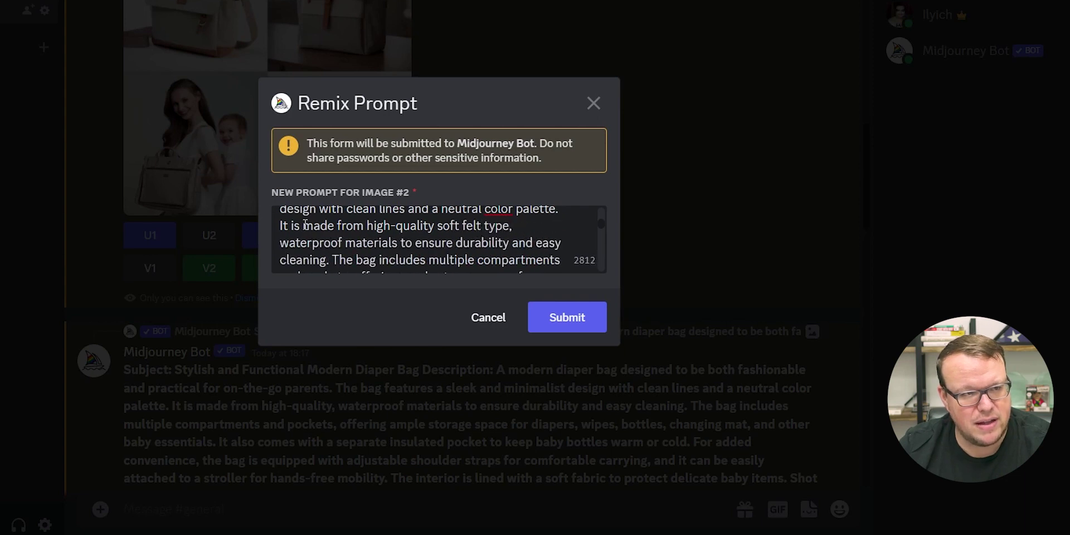
{"action": "double_click", "coordinate": [296, 242]}
{"action": "key", "text": "BackSpace"}
{"action": "type", "text": "with leather accents,"}
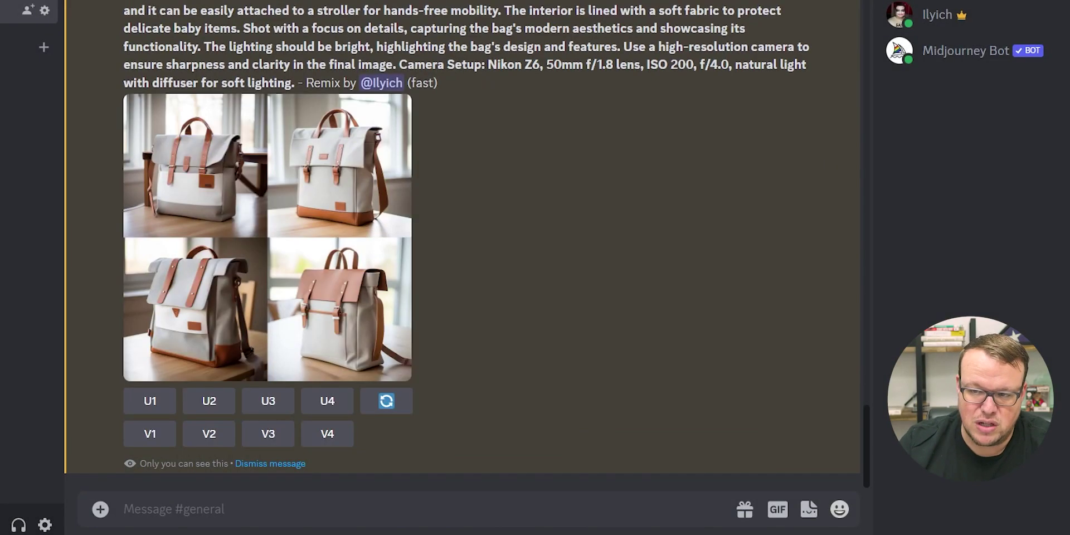
Step: Remix image 3, adding 'backpack' after both Diaper mentions and replacing 'neutral' with 'grey and brown'
{"action": "left_click", "coordinate": [268, 434]}
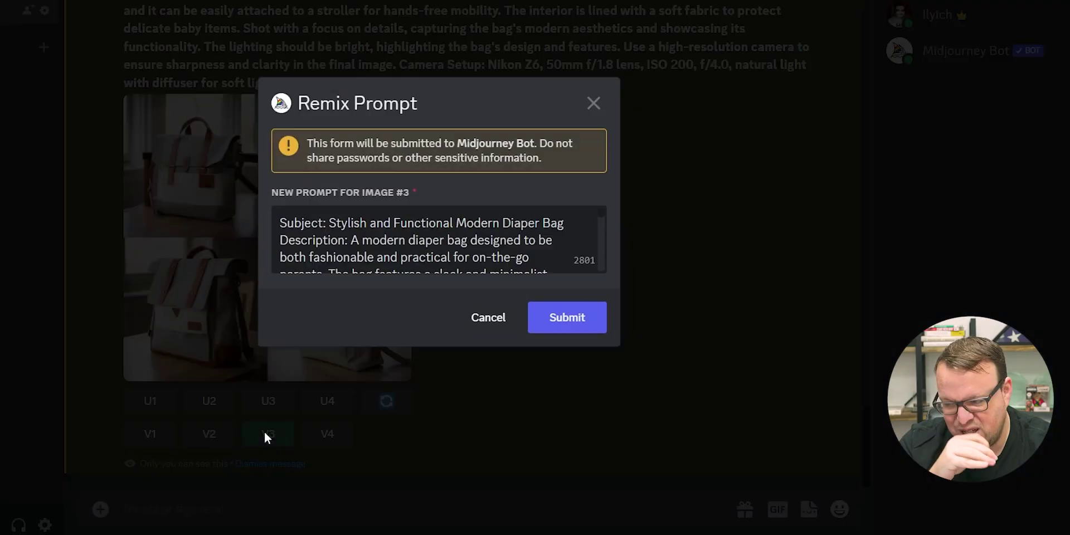
{"action": "left_click", "coordinate": [591, 222]}
{"action": "type", "text": "backpack"}
{"action": "left_click", "coordinate": [533, 241]}
{"action": "type", "text": "backpack"}
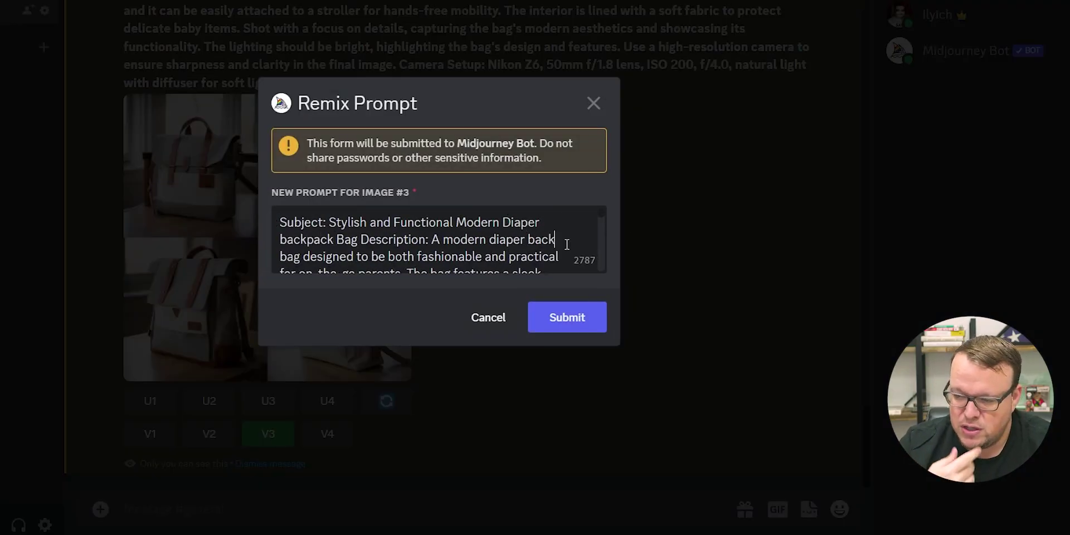
{"action": "scroll", "coordinate": [604, 220], "scroll_direction": "down", "scroll_amount": 2}
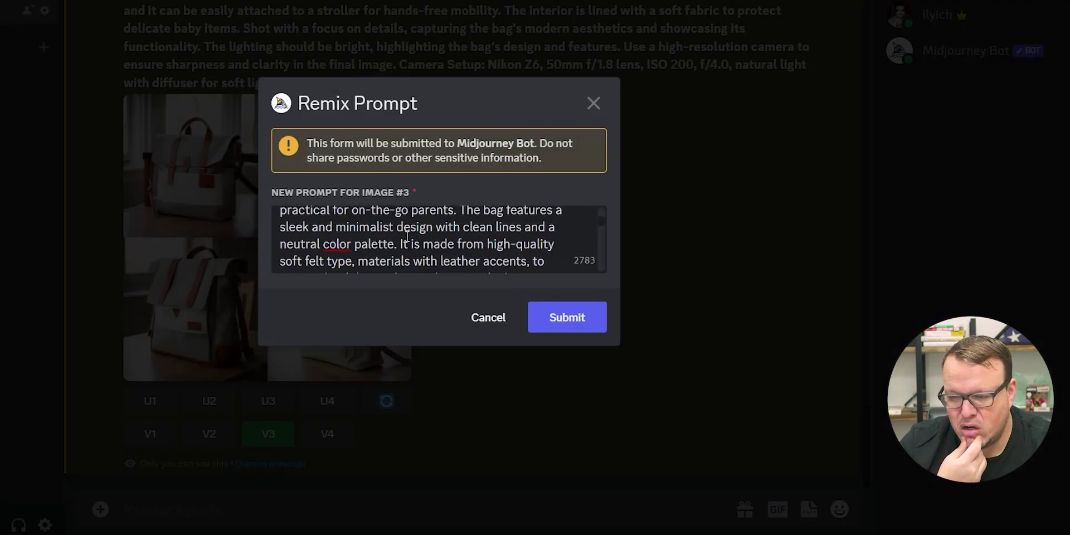
{"action": "left_click_drag", "start_coordinate": [318, 245], "coordinate": [281, 245]}
{"action": "type", "text": "grey"}
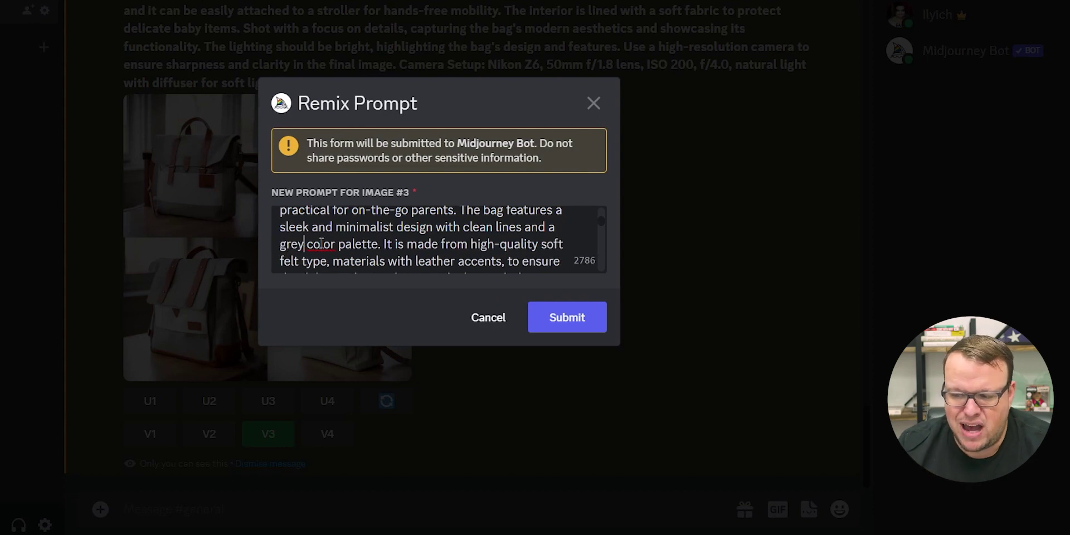
{"action": "type", "text": " and brown"}
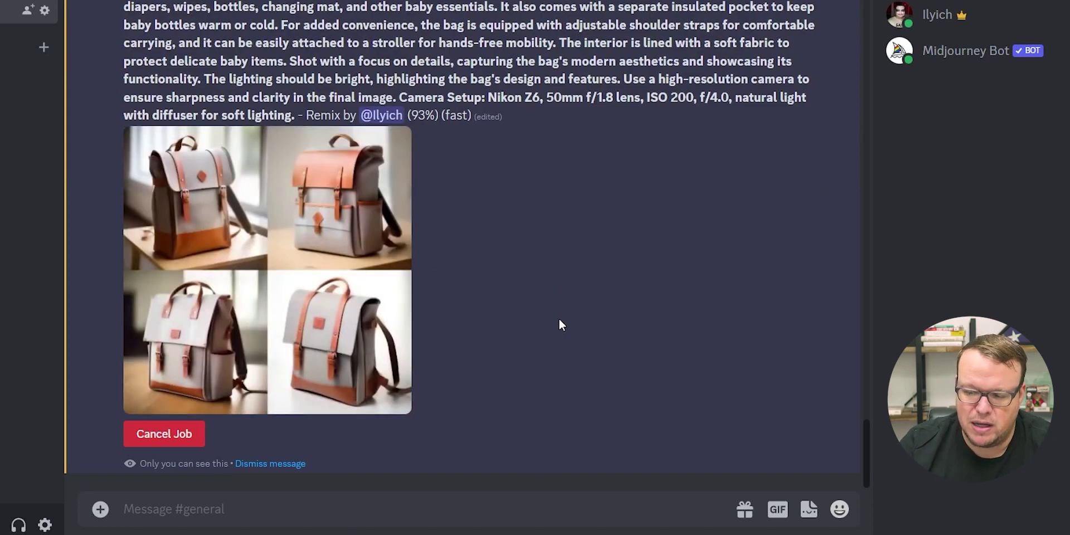
Step: Upscale backpack image 2 and view it enlarged
{"action": "left_click", "coordinate": [225, 401]}
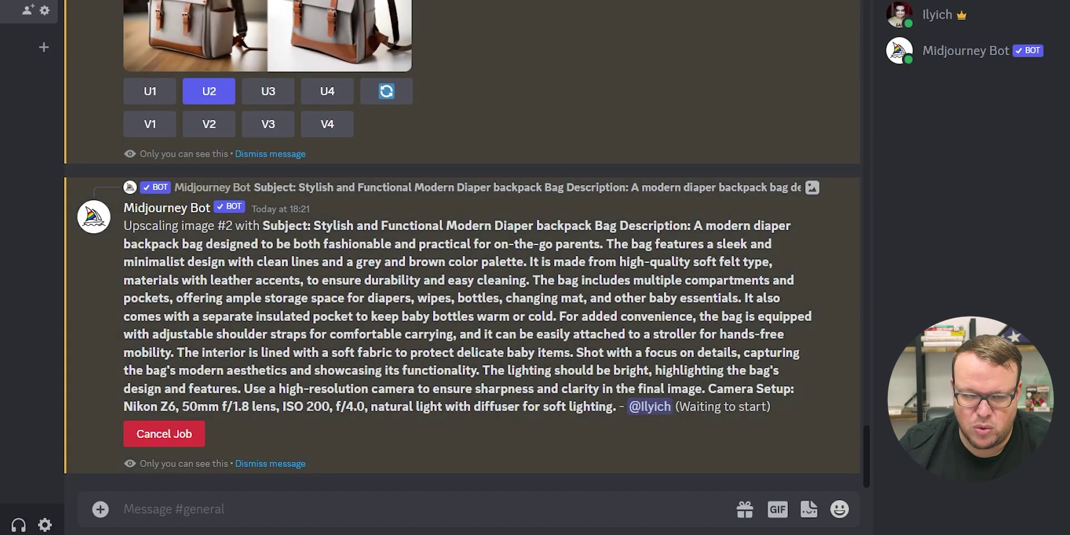
{"action": "left_click", "coordinate": [285, 203]}
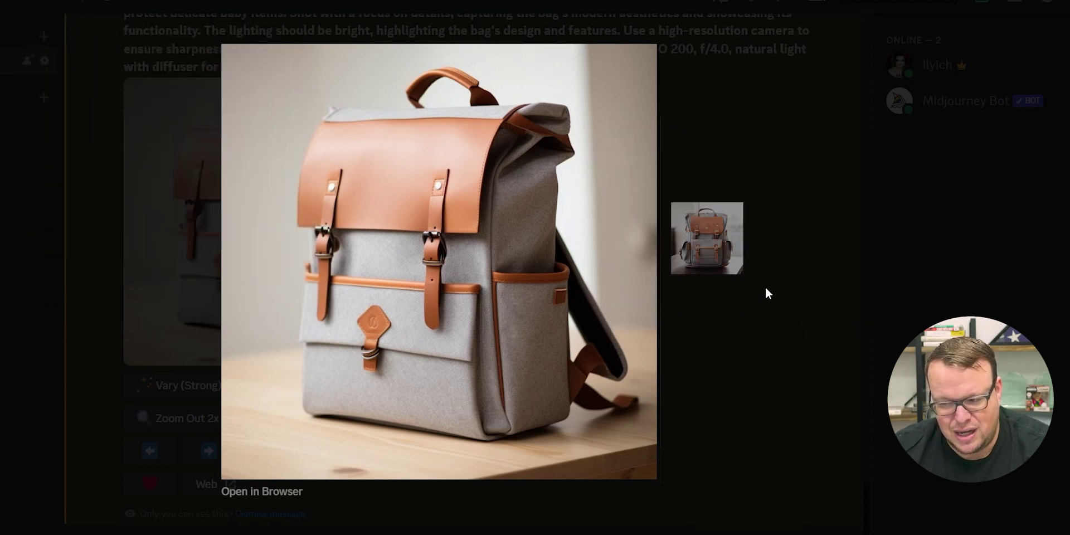
{"action": "left_click", "coordinate": [764, 285]}
Step: Remix image 2, adding 'and toys around the bag' after 'details'
{"action": "scroll", "coordinate": [664, 260], "scroll_direction": "up", "scroll_amount": 5}
{"action": "left_click", "coordinate": [209, 309]}
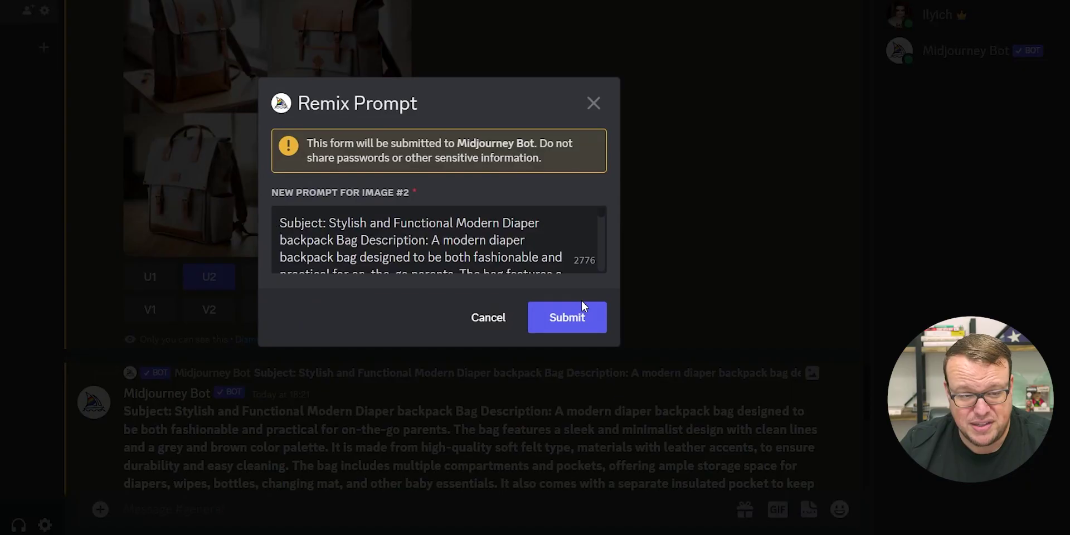
{"action": "scroll", "coordinate": [434, 239], "scroll_direction": "down", "scroll_amount": 5}
{"action": "left_click", "coordinate": [414, 232]}
{"action": "type", "text": "and to"}
{"action": "type", "text": "ys around the bag,"}
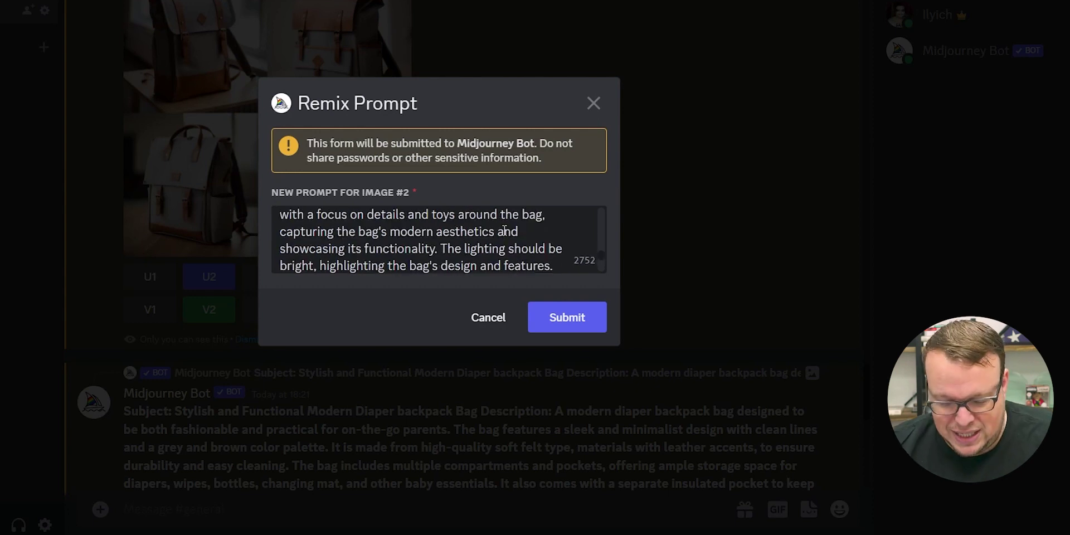
{"action": "left_click", "coordinate": [560, 304]}
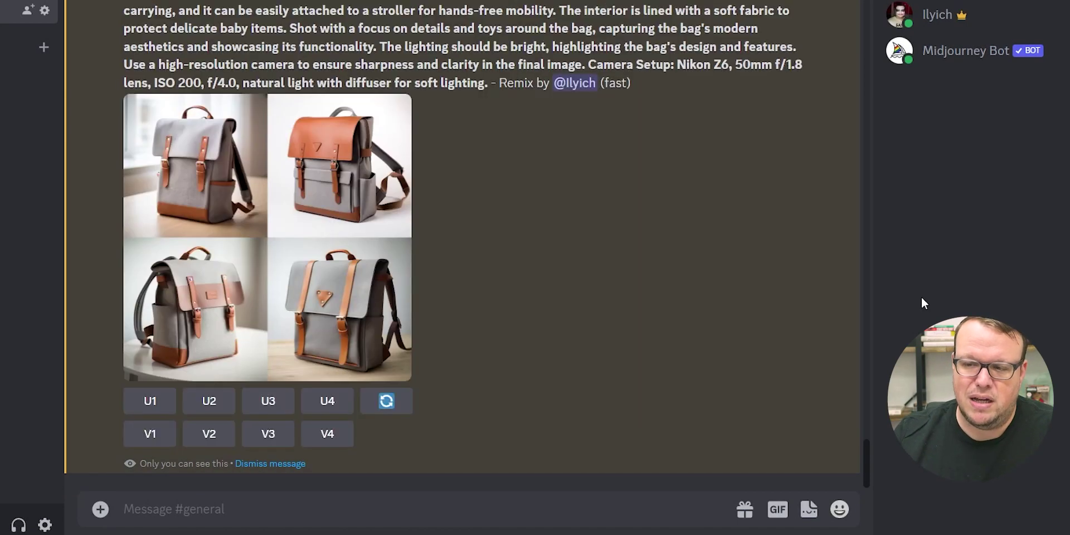
Step: Remix backpack image 1 as 'Family with' stylish backpacks and preview the resulting grid
{"action": "left_click", "coordinate": [150, 434]}
{"action": "left_click", "coordinate": [333, 222]}
{"action": "type", "text": "F"}
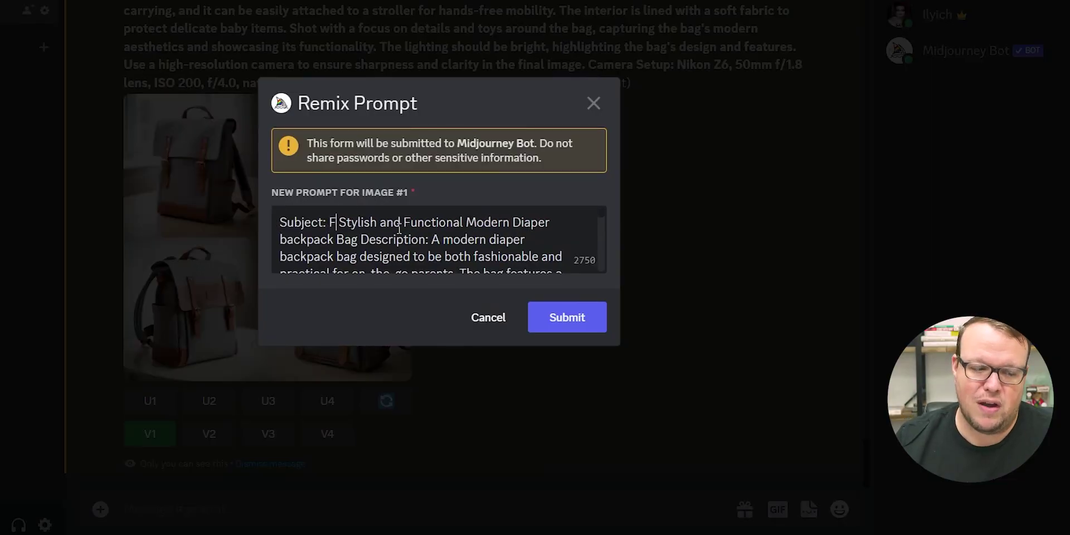
{"action": "type", "text": "amily with"}
{"action": "left_click", "coordinate": [423, 240]}
{"action": "type", "text": "s"}
{"action": "scroll", "coordinate": [422, 233], "scroll_direction": "down", "scroll_amount": 2}
{"action": "scroll", "coordinate": [422, 233], "scroll_direction": "down", "scroll_amount": 6}
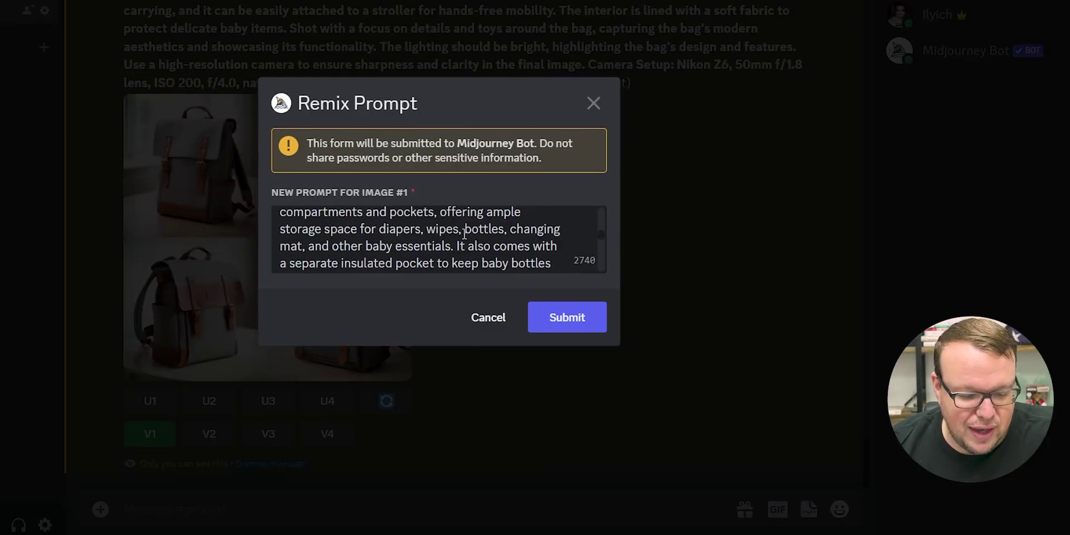
{"action": "left_click", "coordinate": [576, 312]}
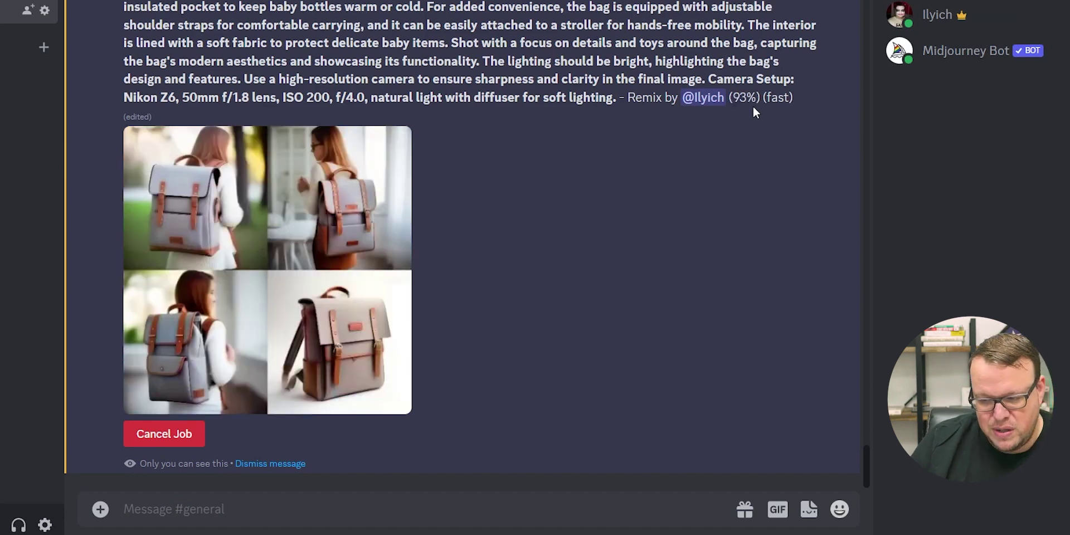
{"action": "left_click", "coordinate": [199, 277]}
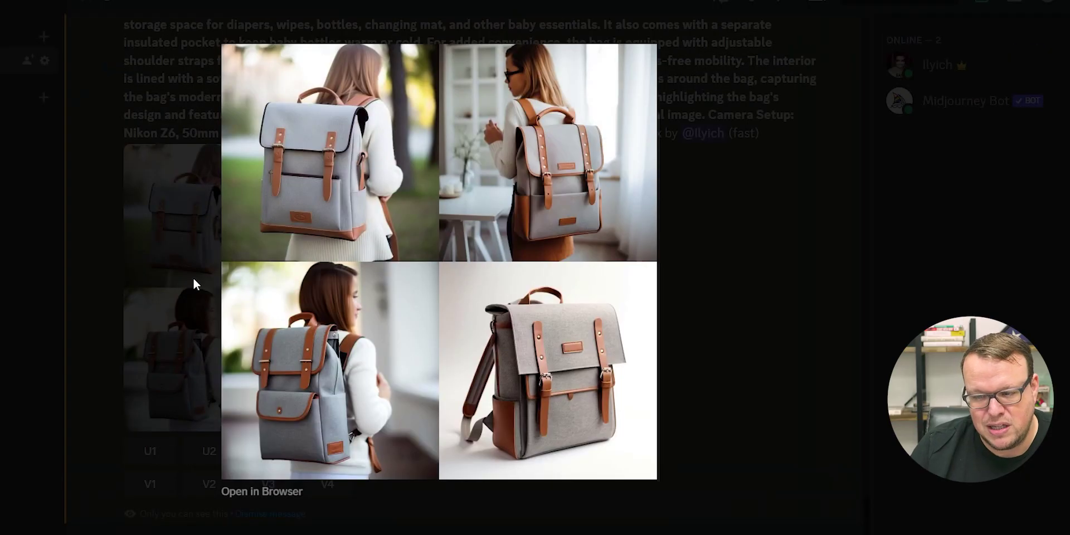
{"action": "left_click", "coordinate": [191, 279]}
Step: Remix image 2, replacing 'Family' with 'Mother and child', and enlarge the result
{"action": "left_click", "coordinate": [209, 434]}
{"action": "double_click", "coordinate": [342, 225]}
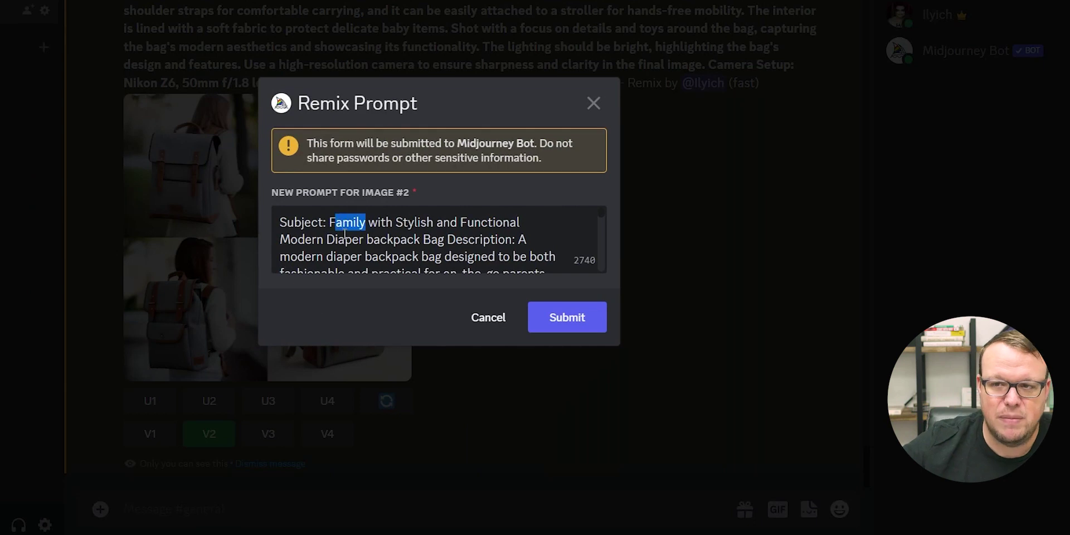
{"action": "type", "text": "Mother and "}
{"action": "type", "text": "child"}
{"action": "left_click", "coordinate": [588, 317]}
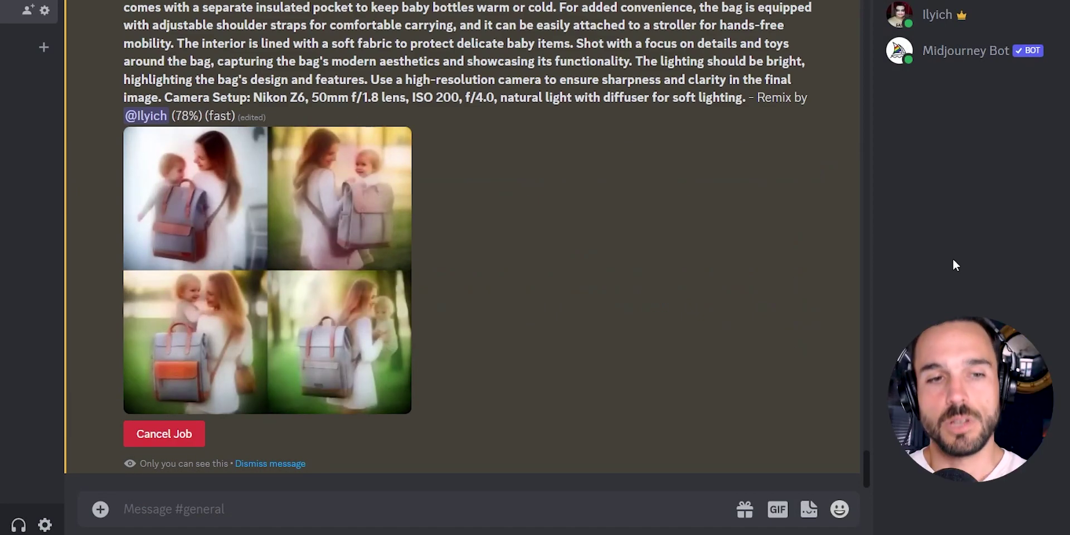
{"action": "left_click", "coordinate": [267, 262]}
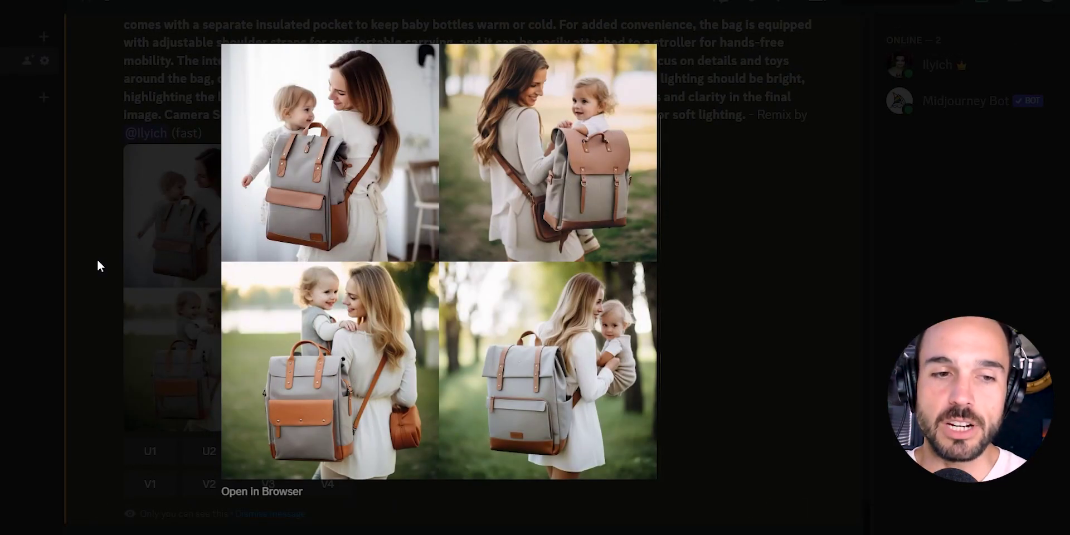
Step: Run /describe on the blue backpack photo pexels-matheus-bertelli-2905238.jpg
{"action": "left_click", "coordinate": [97, 260]}
{"action": "left_click", "coordinate": [430, 502]}
{"action": "type", "text": "/"}
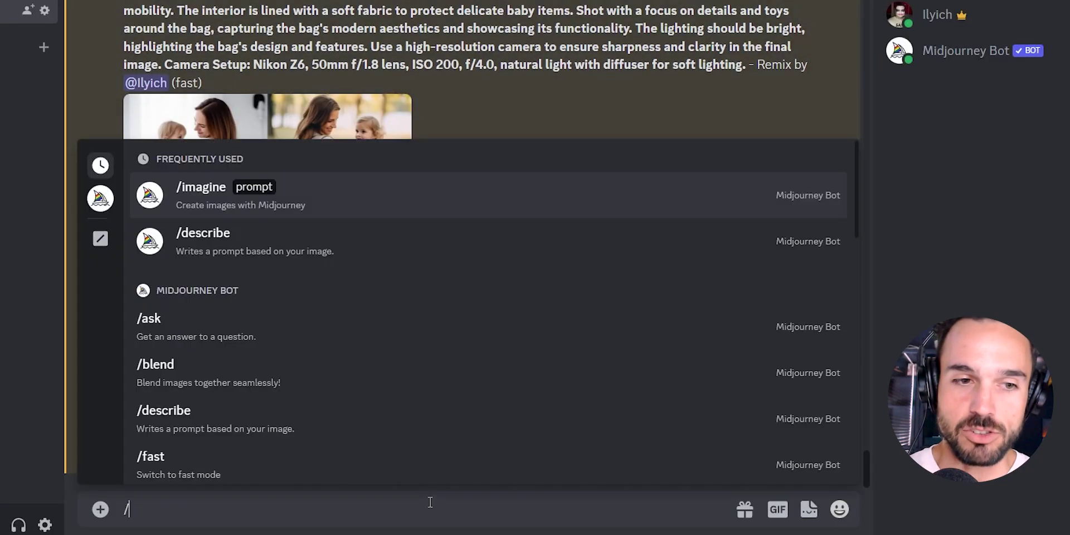
{"action": "type", "text": "de"}
{"action": "key", "text": "Return"}
{"action": "left_click", "coordinate": [179, 407]}
{"action": "double_click", "coordinate": [109, 79]}
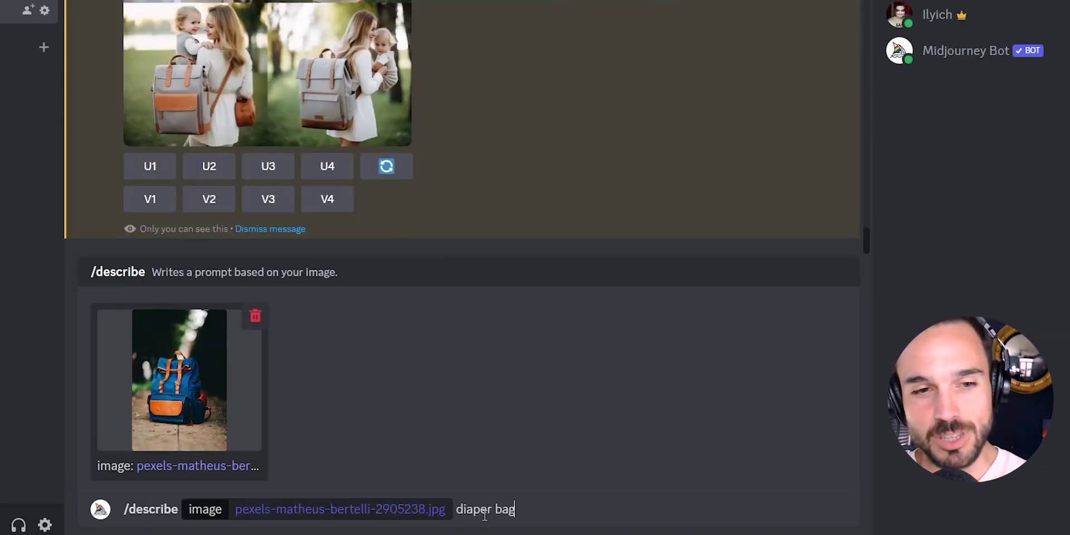
{"action": "key", "text": "Return"}
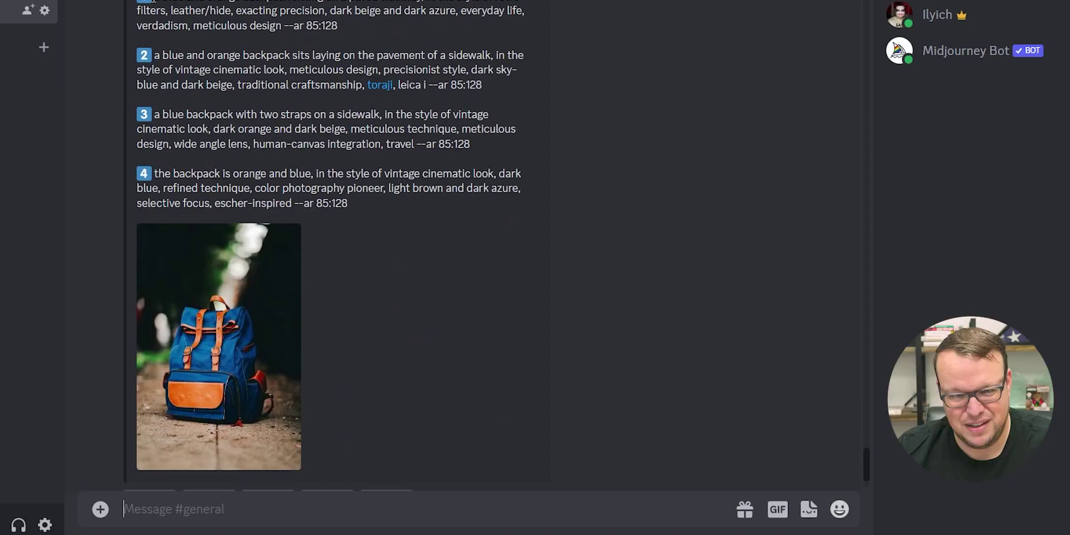
Step: Generate images from the third suggested describe prompt
{"action": "left_click_drag", "start_coordinate": [154, 54], "coordinate": [218, 71]}
{"action": "left_click_drag", "start_coordinate": [154, 114], "coordinate": [449, 243]}
{"action": "scroll", "coordinate": [390, 290], "scroll_direction": "down", "scroll_amount": 3}
{"action": "left_click", "coordinate": [146, 421]}
{"action": "left_click", "coordinate": [580, 326]}
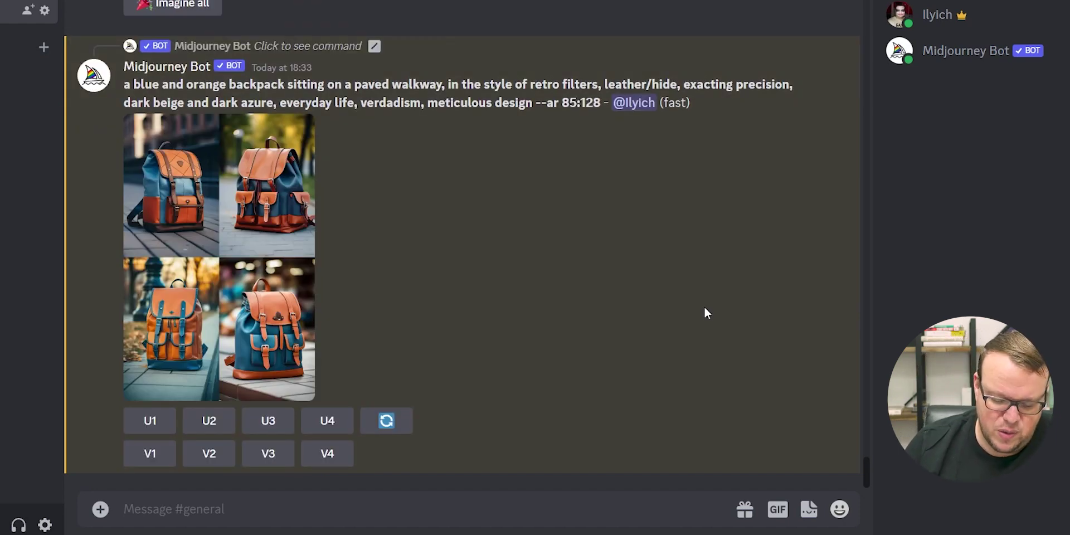
Step: Upscale image 3, then recolour its remix prompt to a white and red diaper backpack
{"action": "left_click", "coordinate": [267, 418]}
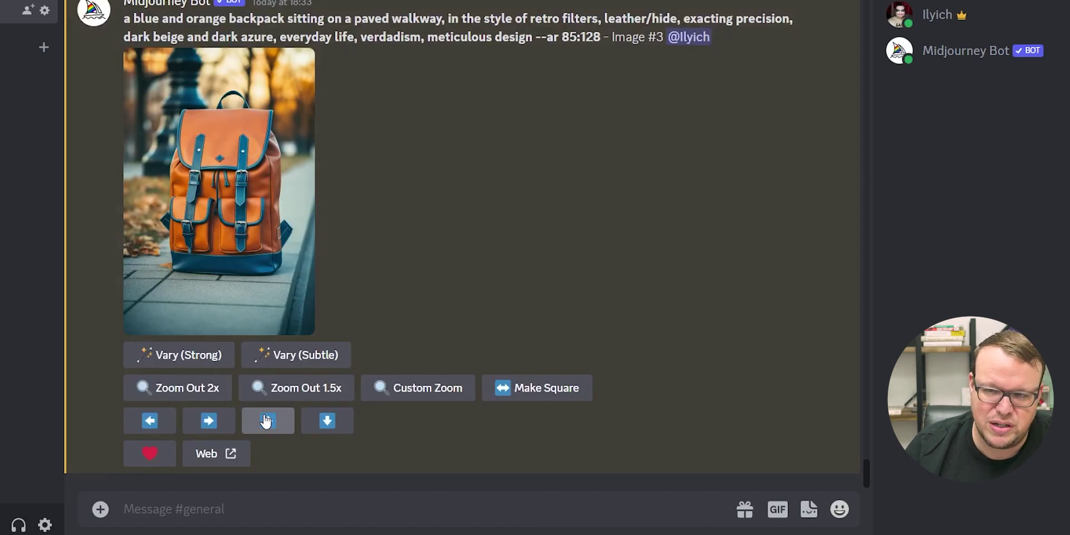
{"action": "left_click", "coordinate": [223, 235]}
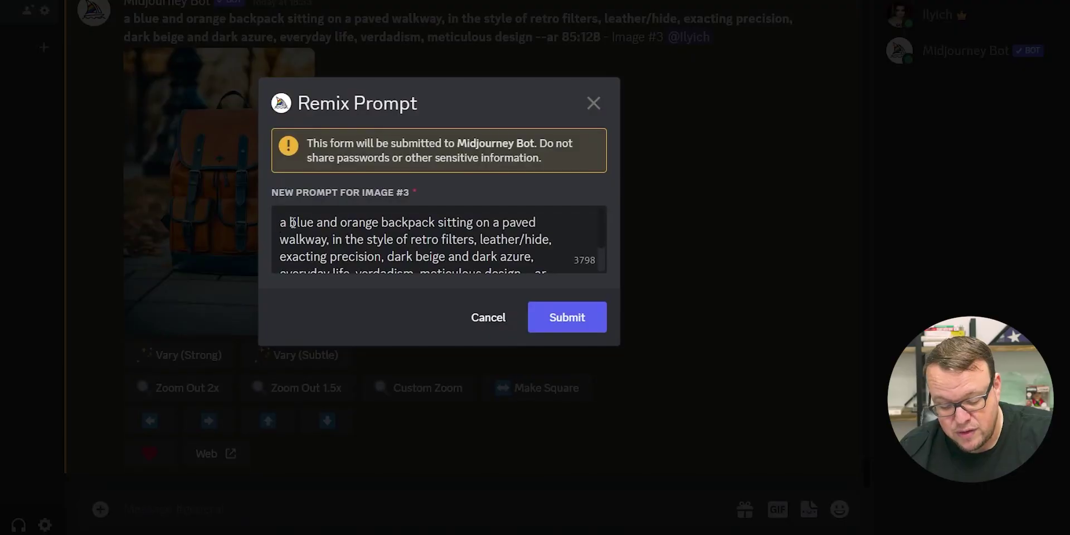
{"action": "key", "text": "BackSpace"}
{"action": "key", "text": "BackSpace"}
{"action": "key", "text": "BackSpace"}
{"action": "key", "text": "BackSpace"}
{"action": "key", "text": "BackSpace"}
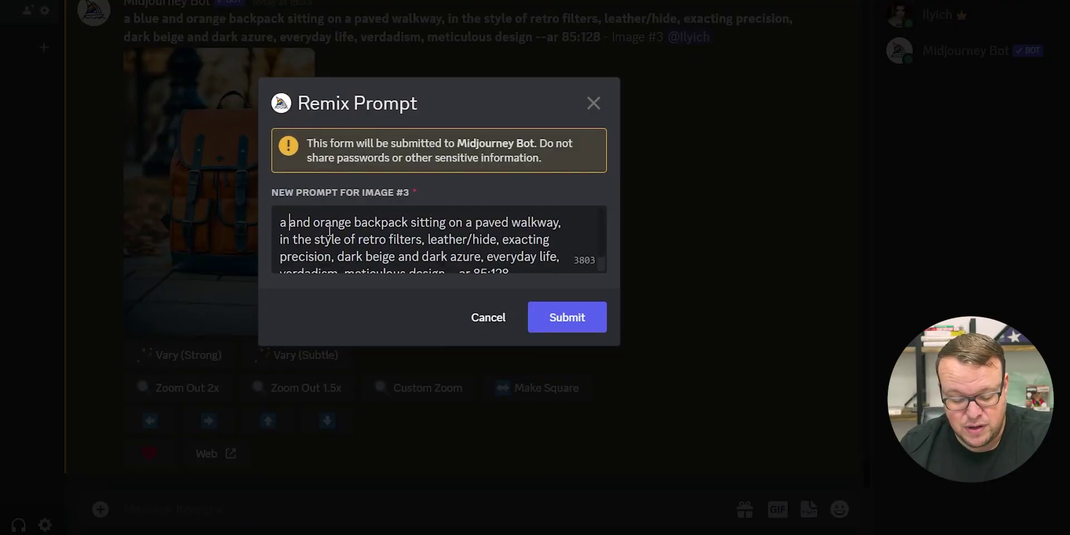
{"action": "type", "text": "white"}
{"action": "key", "text": "ctrl+Right"}
{"action": "key", "text": "ctrl+Delete"}
{"action": "type", "text": "red "}
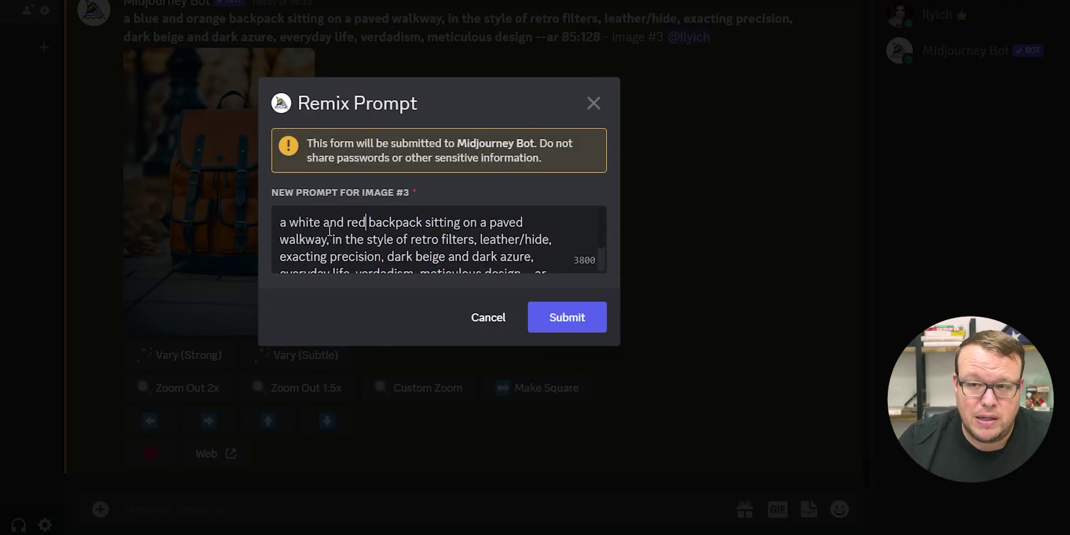
{"action": "type", "text": "diaper"}
Step: Set the scene to 'sitting in a room with children toys around', submit, and upscale image 1
{"action": "scroll", "coordinate": [462, 245], "scroll_direction": "down", "scroll_amount": 2}
{"action": "scroll", "coordinate": [462, 246], "scroll_direction": "up", "scroll_amount": 2}
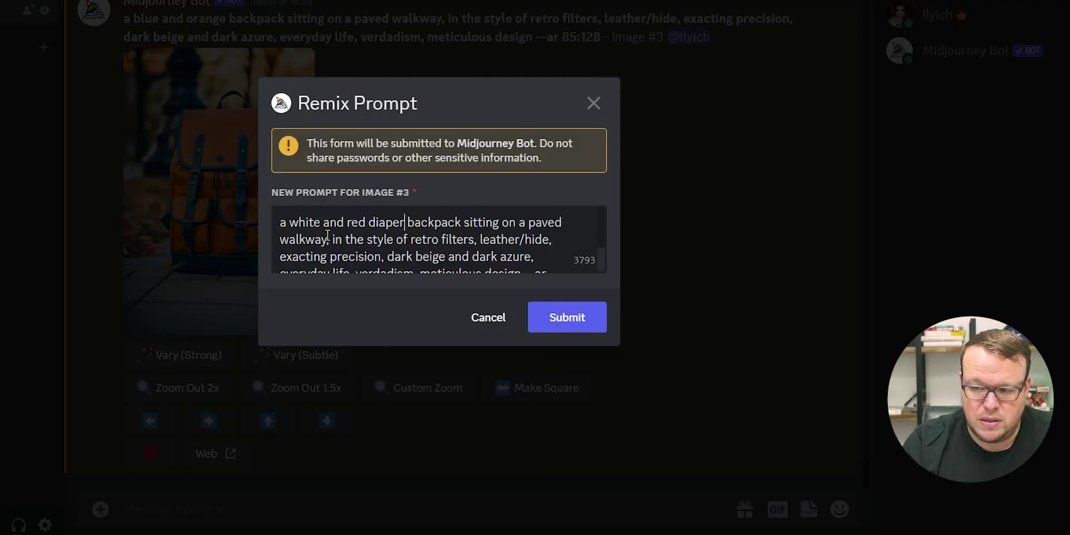
{"action": "left_click_drag", "start_coordinate": [327, 240], "coordinate": [469, 221]}
{"action": "type", "text": "itting in a room with children toys a"}
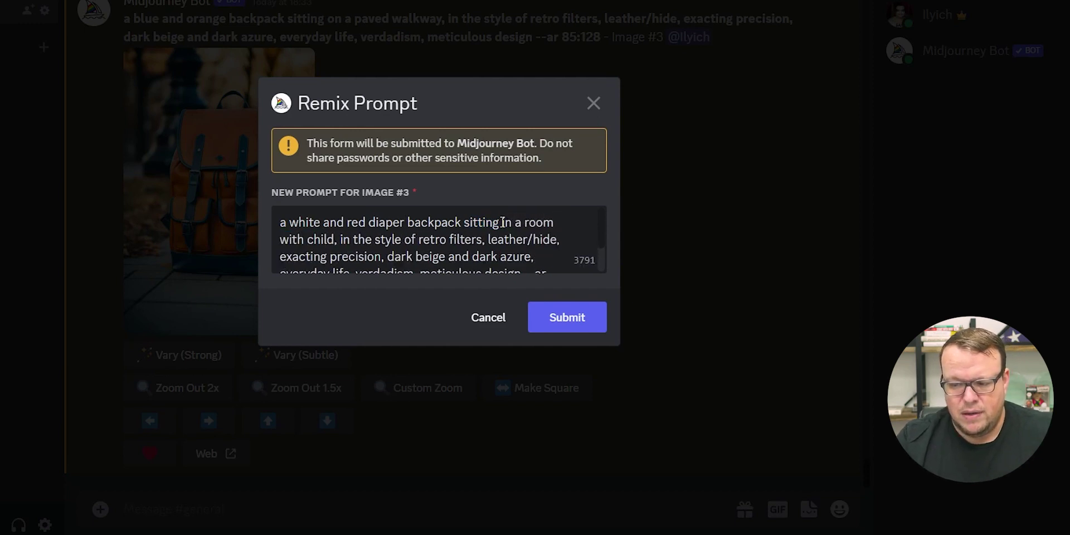
{"action": "type", "text": "round"}
{"action": "left_click", "coordinate": [590, 322]}
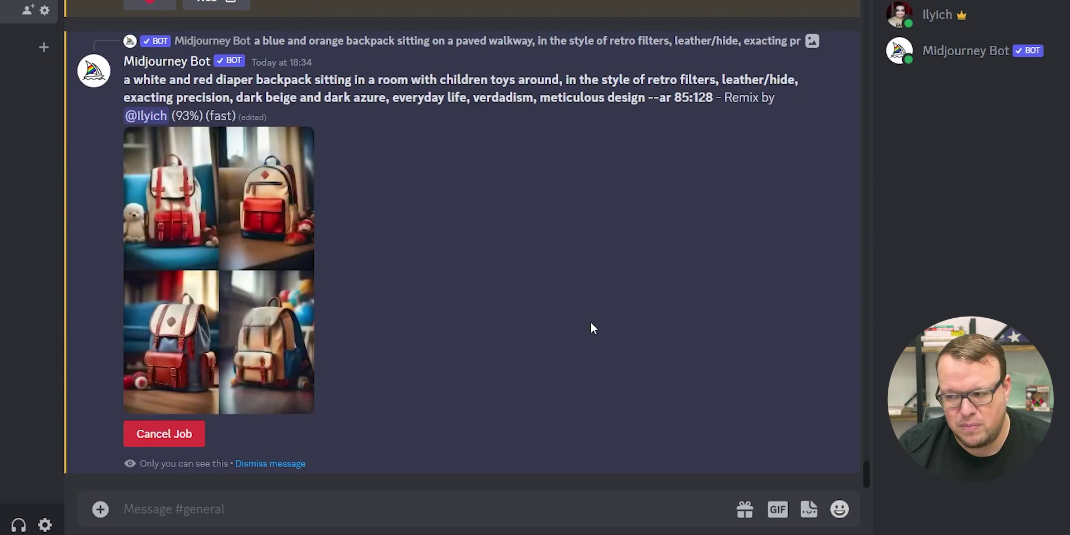
{"action": "left_click", "coordinate": [243, 269]}
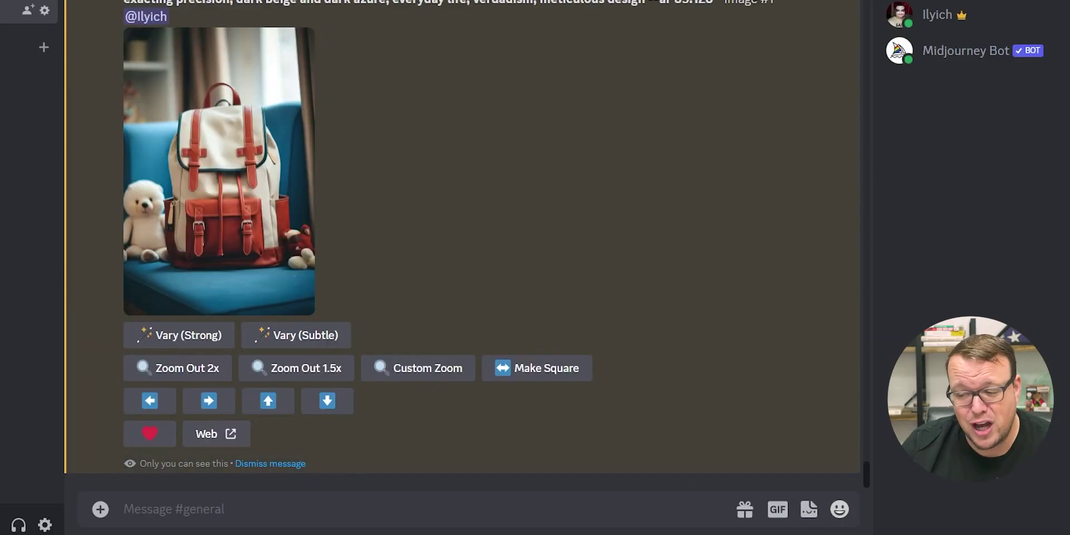
{"action": "left_click", "coordinate": [144, 232]}
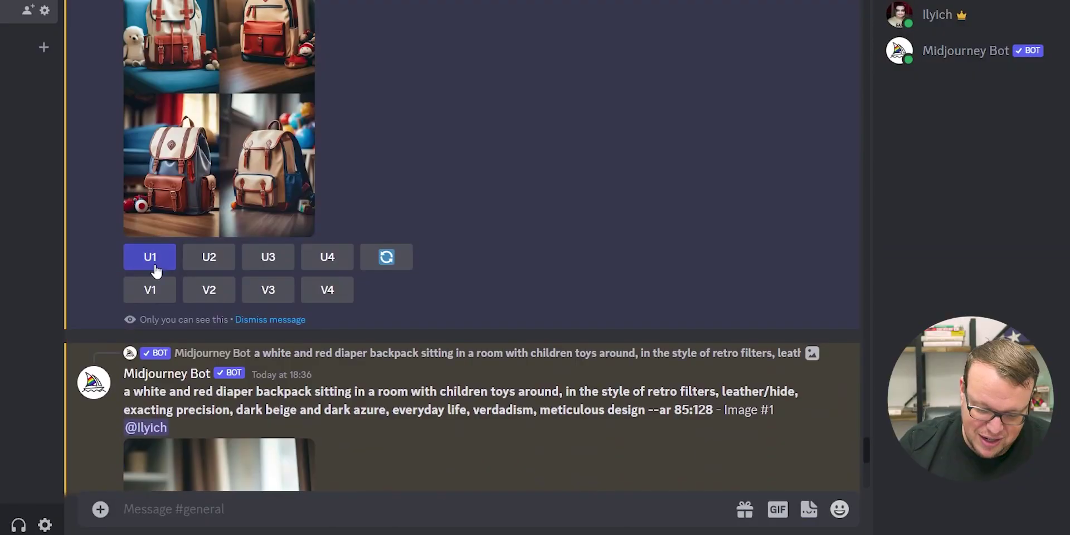
Step: Remix image 1 so the prompt reads 'one white and one red diaper backpacks'
{"action": "left_click", "coordinate": [150, 290]}
{"action": "key", "text": "Delete"}
{"action": "type", "text": "two"}
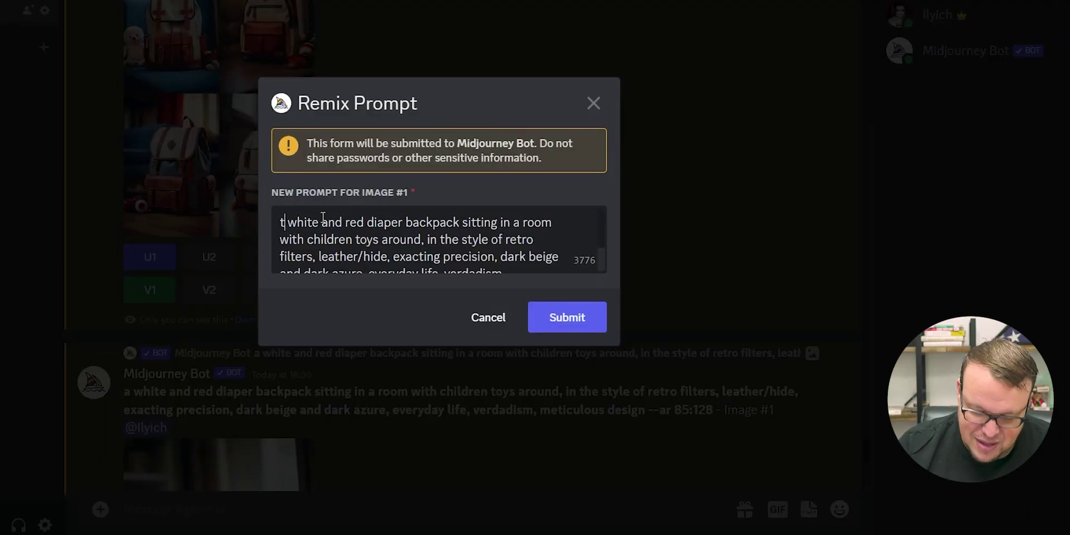
{"action": "key", "text": "BackSpace"}
{"action": "key", "text": "BackSpace"}
{"action": "key", "text": "BackSpace"}
{"action": "type", "text": "one"}
{"action": "key", "text": "ctrl+Right"}
{"action": "key", "text": "ctrl+Right"}
{"action": "key", "text": "ctrl+Right"}
{"action": "type", "text": "one"}
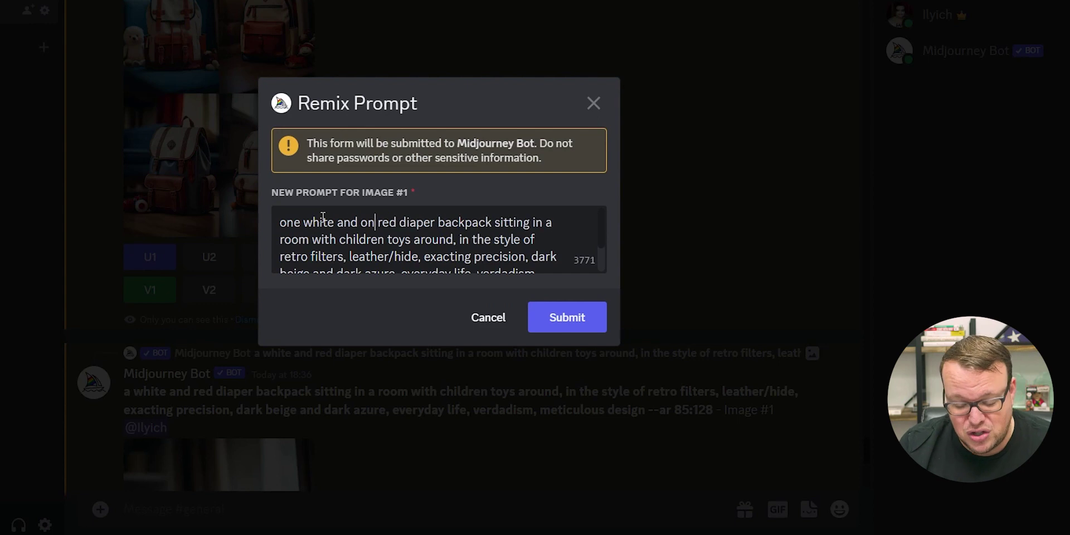
{"action": "key", "text": "ctrl+Right"}
{"action": "key", "text": "ctrl+Right"}
{"action": "key", "text": "ctrl+Right"}
{"action": "key", "text": "Left"}
{"action": "type", "text": "s"}
Step: Change the setting to a store, submit the remix, and upscale image 1
{"action": "key", "text": "ctrl+Right"}
{"action": "key", "text": "ctrl+Right"}
{"action": "key", "text": "ctrl+Right"}
{"action": "key", "text": "ctrl+Right"}
{"action": "key", "text": "BackSpace"}
{"action": "key", "text": "BackSpace"}
{"action": "key", "text": "BackSpace"}
{"action": "key", "text": "BackSpace"}
{"action": "key", "text": "BackSpace"}
{"action": "key", "text": "BackSpace"}
{"action": "key", "text": "BackSpace"}
{"action": "key", "text": "BackSpace"}
{"action": "key", "text": "BackSpace"}
{"action": "key", "text": "BackSpace"}
{"action": "key", "text": "BackSpace"}
{"action": "key", "text": "BackSpace"}
{"action": "key", "text": "BackSpace"}
{"action": "key", "text": "BackSpace"}
{"action": "key", "text": "BackSpace"}
{"action": "key", "text": "BackSpace"}
{"action": "key", "text": "BackSpace"}
{"action": "key", "text": "BackSpace"}
{"action": "key", "text": "BackSpace"}
{"action": "key", "text": "BackSpace"}
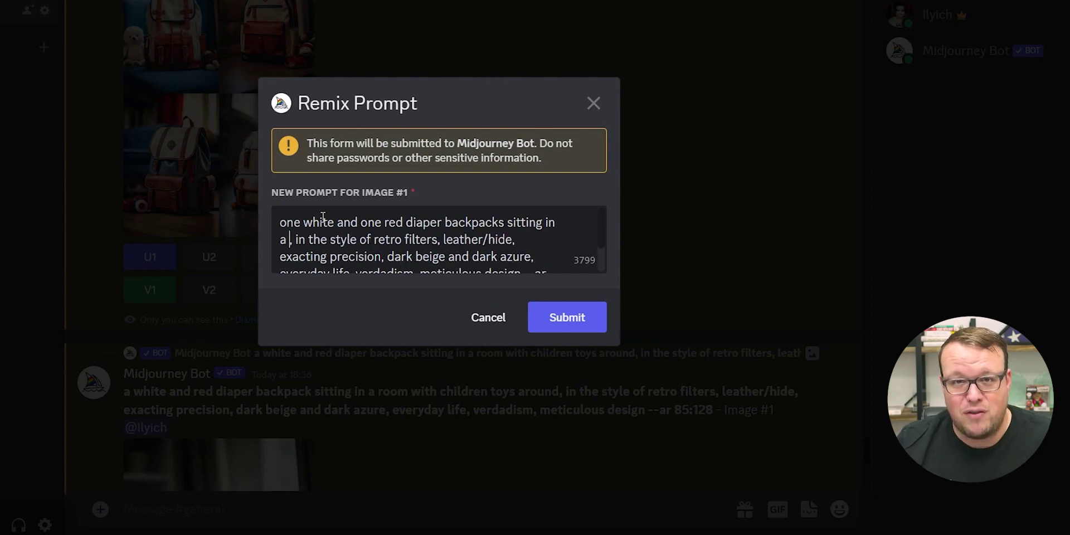
{"action": "type", "text": "store"}
{"action": "left_click", "coordinate": [605, 323]}
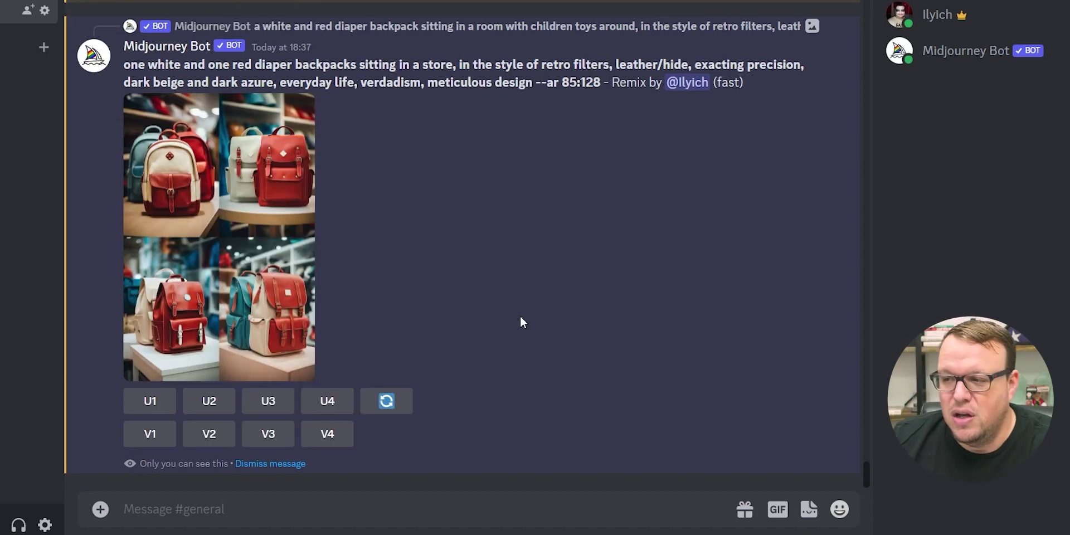
{"action": "left_click", "coordinate": [150, 399]}
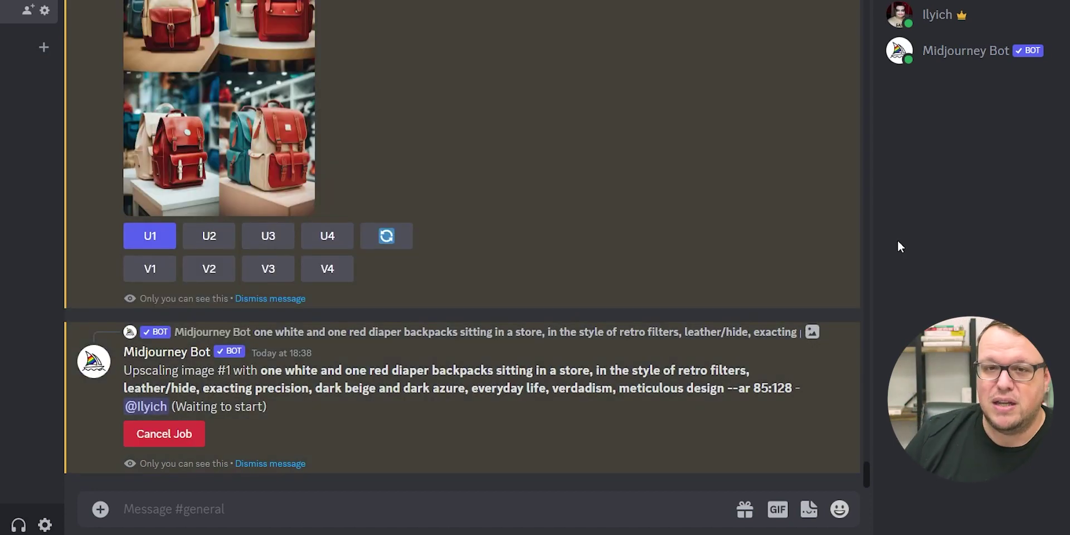